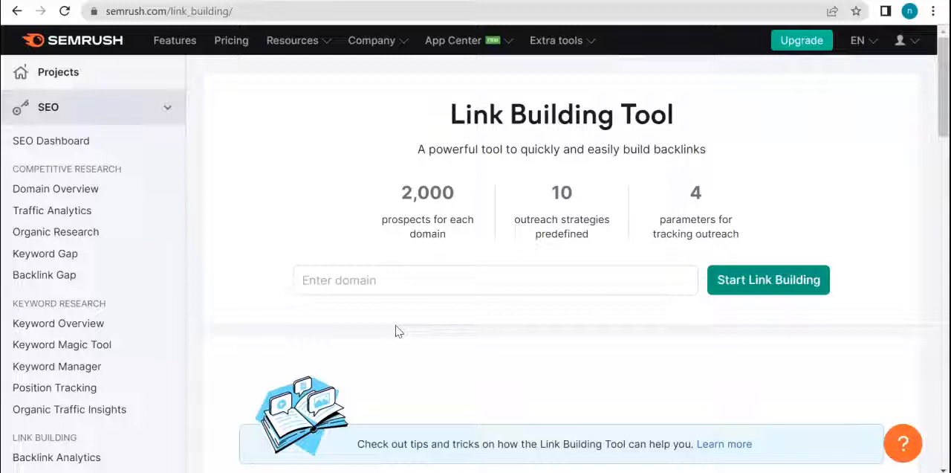
Step: Read through the Link Building Tool introduction, including its Research and Track steps for building backlinks
click(396, 335)
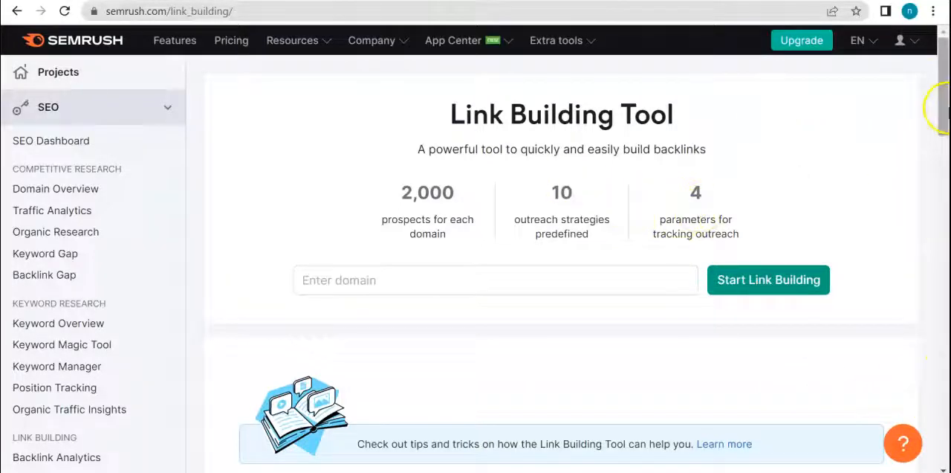
drag(942, 107, 945, 157)
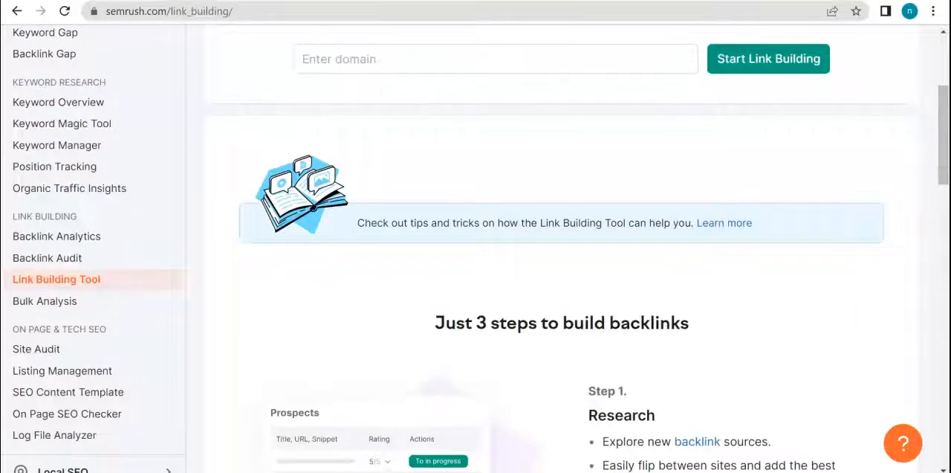
scroll(110, 221, up, 3)
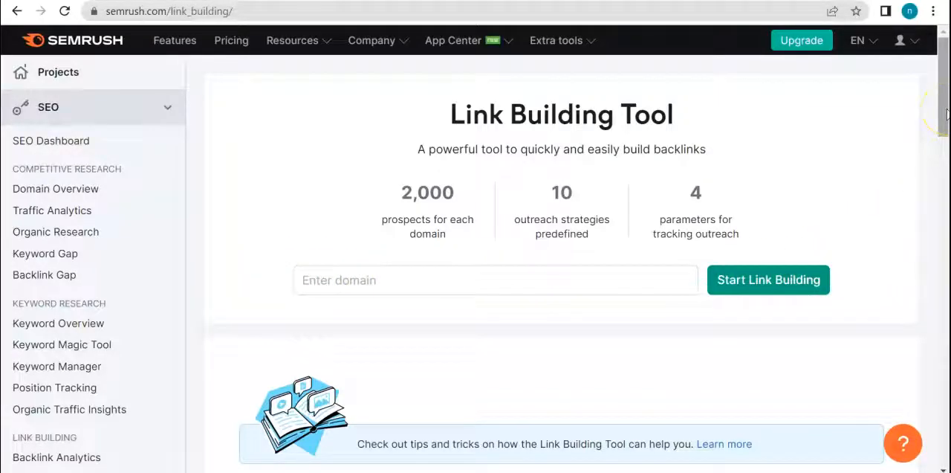
drag(944, 111, 946, 202)
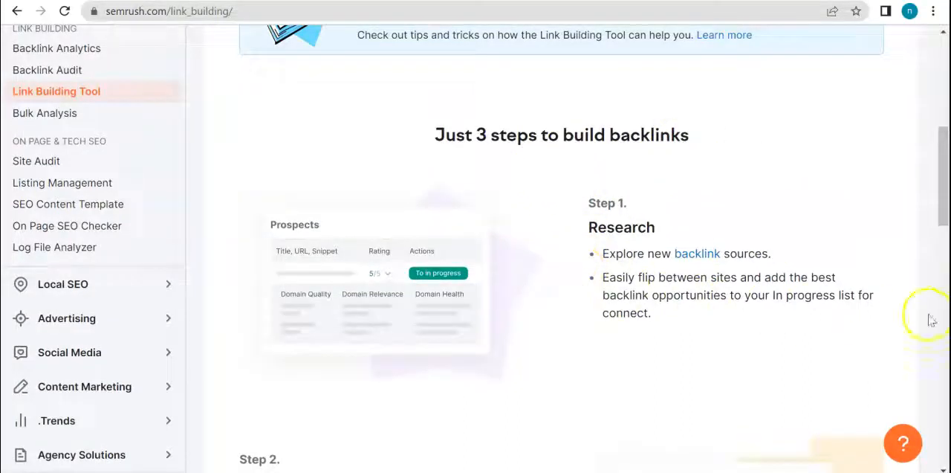
drag(940, 266, 946, 336)
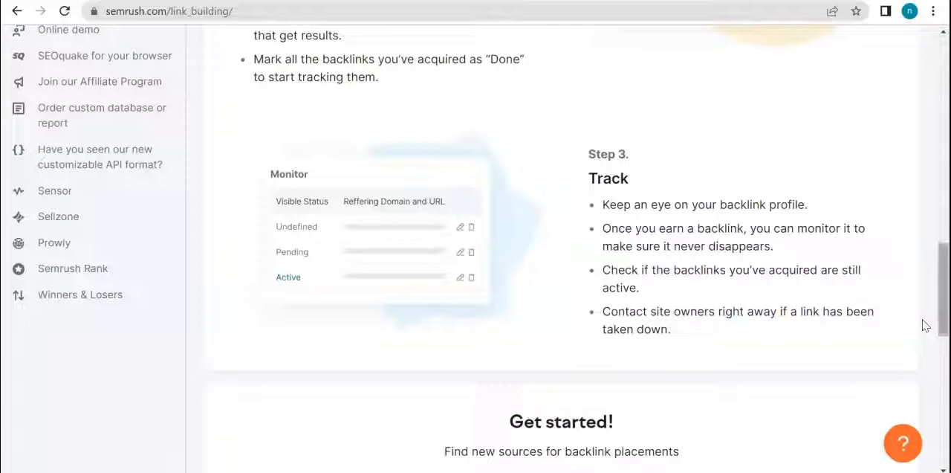
drag(945, 281, 944, 53)
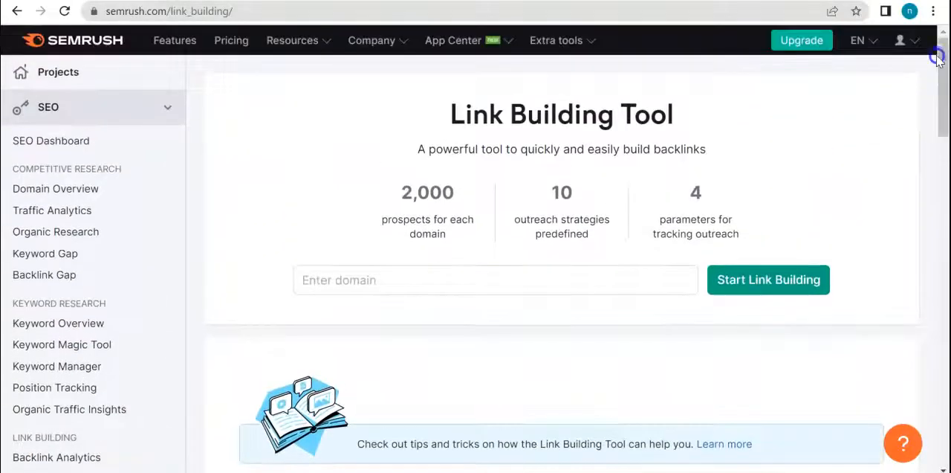
Step: Enter serpwizz.com as the domain for the link building campaign
click(327, 282)
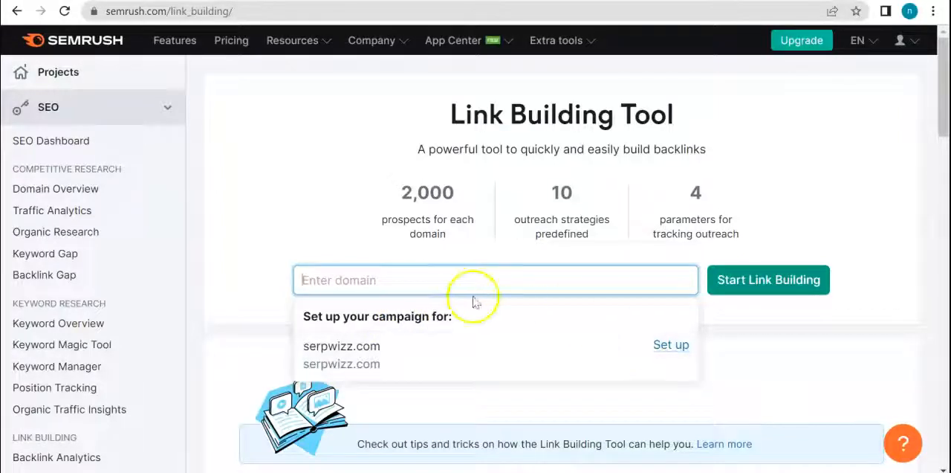
text(serpwizz.com)
click(761, 281)
click(431, 282)
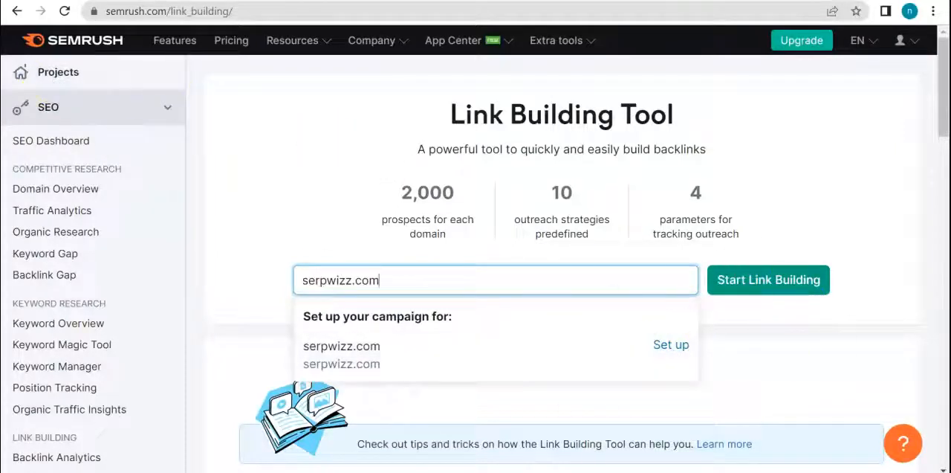
Step: Open the Projects page in a new browser tab and go to the serpwizz.com project dashboard
right_click(63, 78)
click(90, 88)
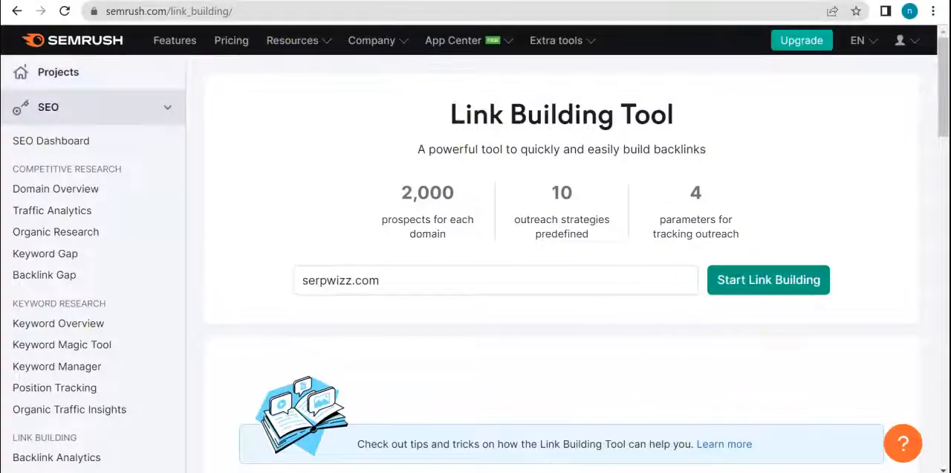
key(ctrl+Tab)
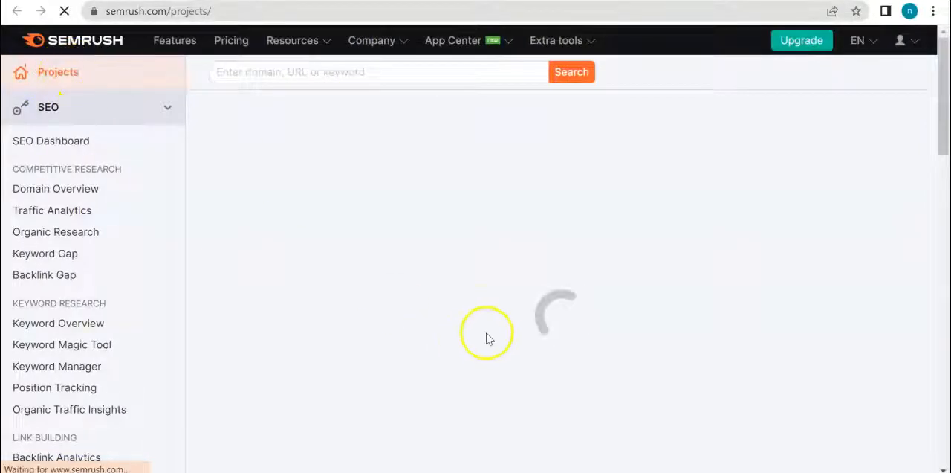
drag(942, 107, 945, 137)
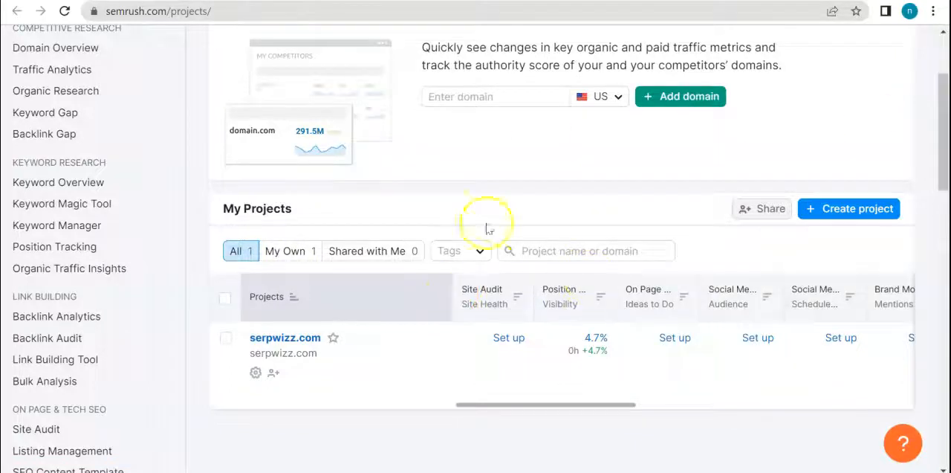
click(288, 338)
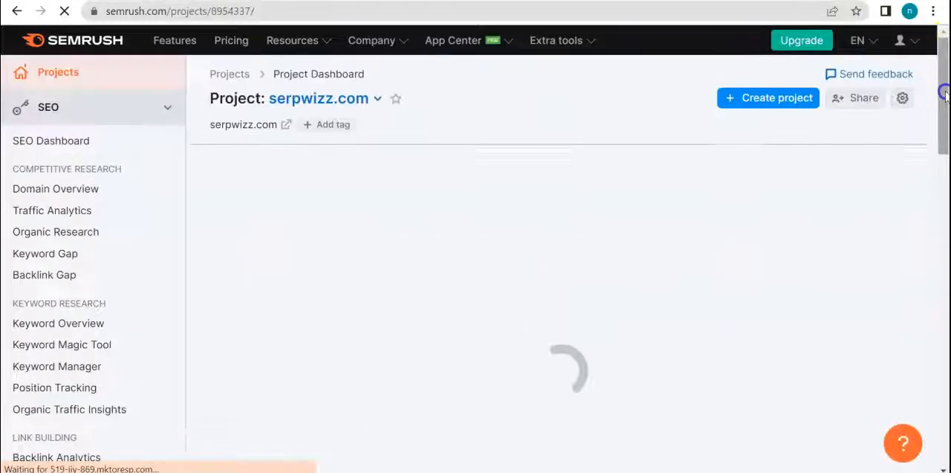
Step: Examine the serpwizz.com project dashboard, from Position Tracking and Backlink Audit to the tools not yet set up
drag(943, 85, 943, 110)
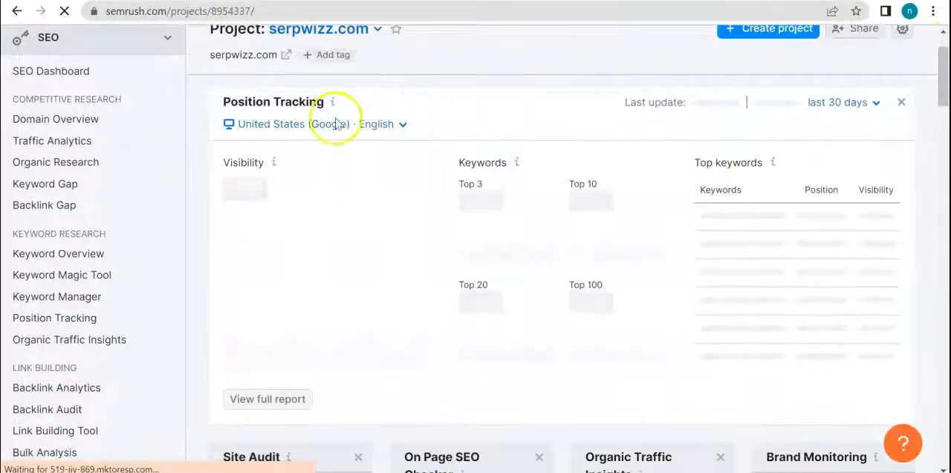
drag(941, 94, 944, 65)
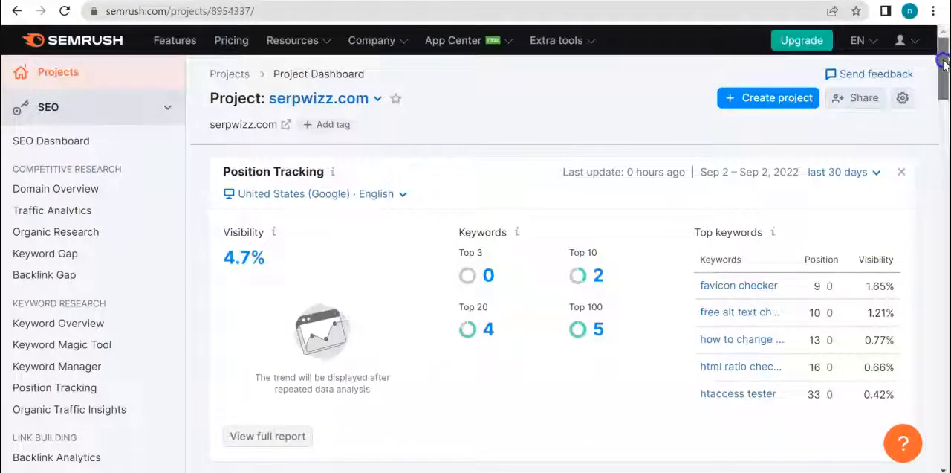
drag(944, 65, 945, 104)
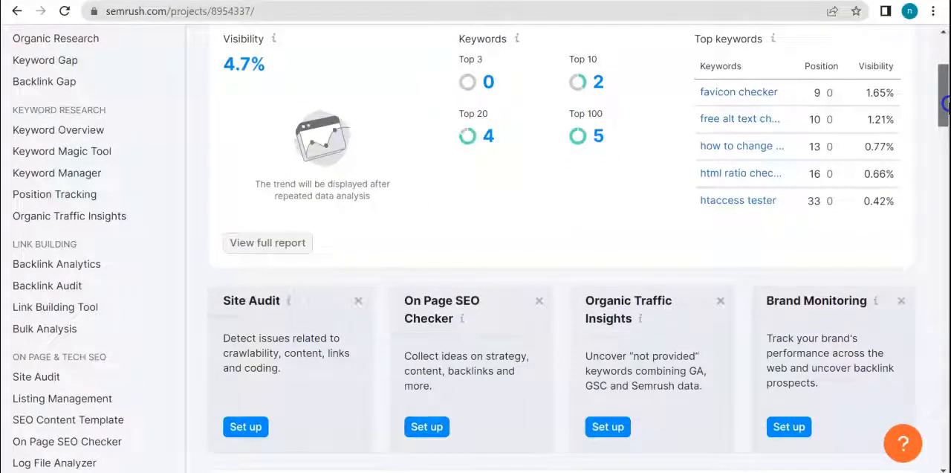
scroll(384, 187, down, 3)
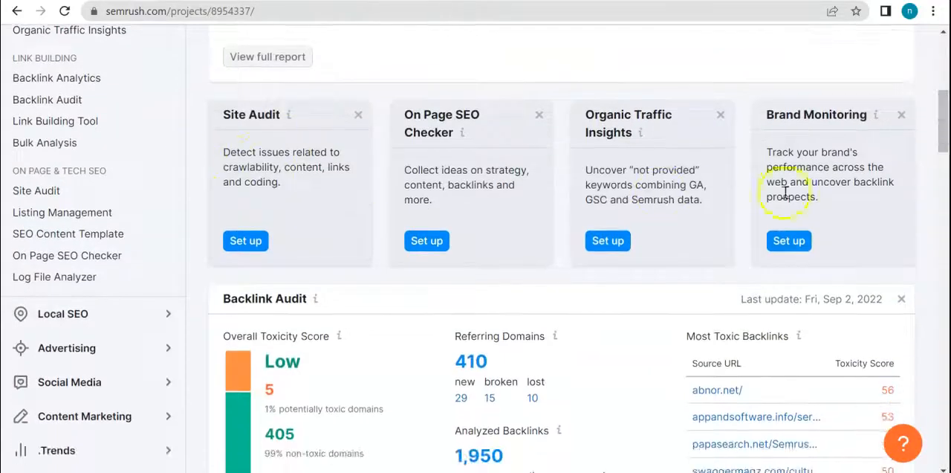
drag(938, 130, 944, 206)
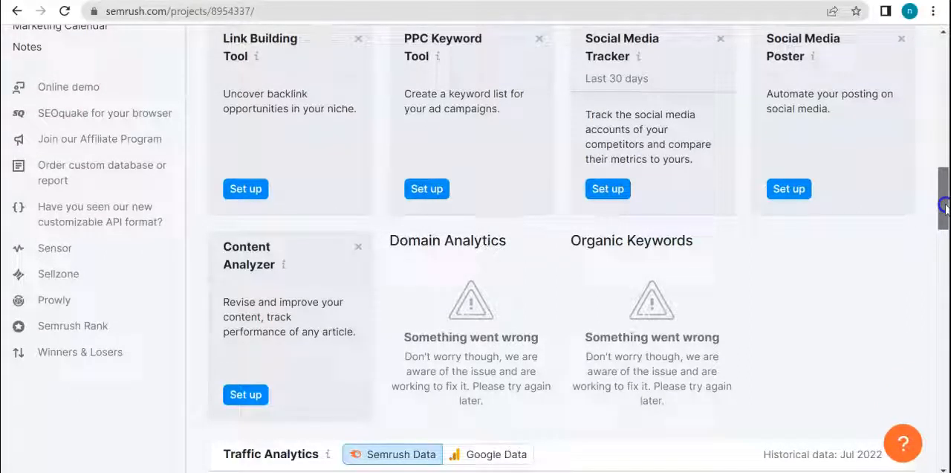
drag(944, 207, 943, 191)
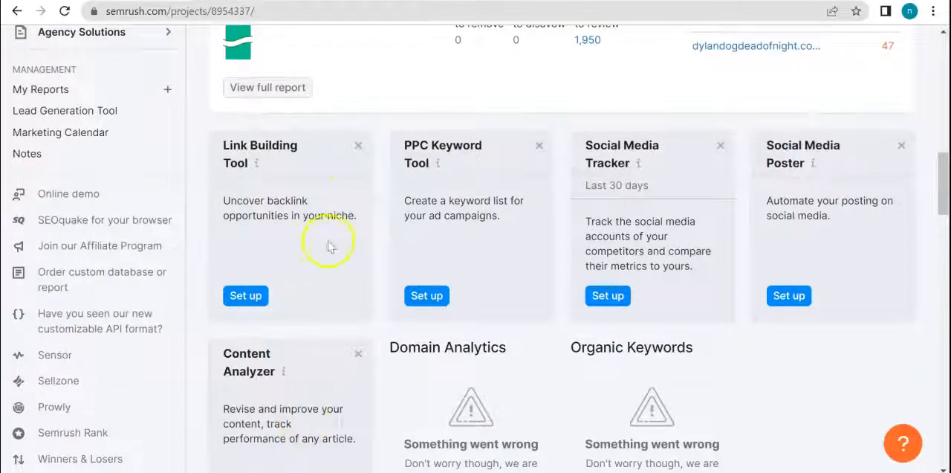
drag(940, 220, 941, 171)
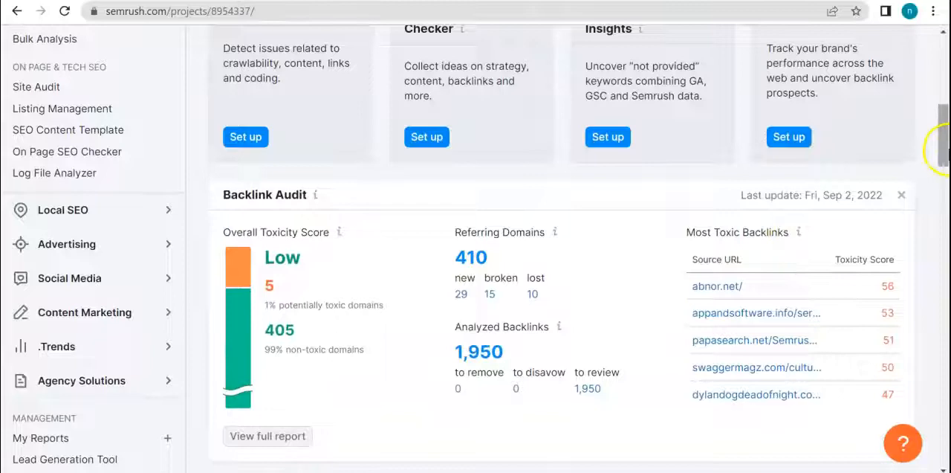
scroll(940, 148, up, 6)
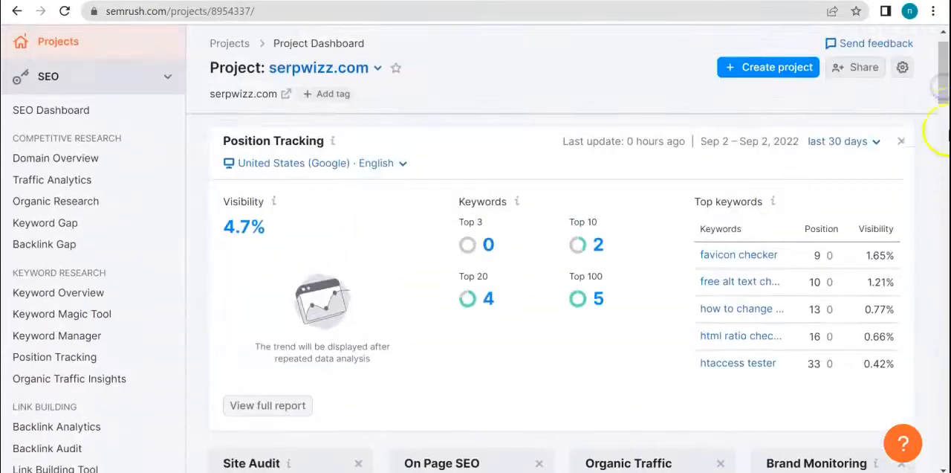
Step: Start the Link Building Tool setup for the project, keep the suggested keywords and continue to the competitors
drag(938, 93, 944, 197)
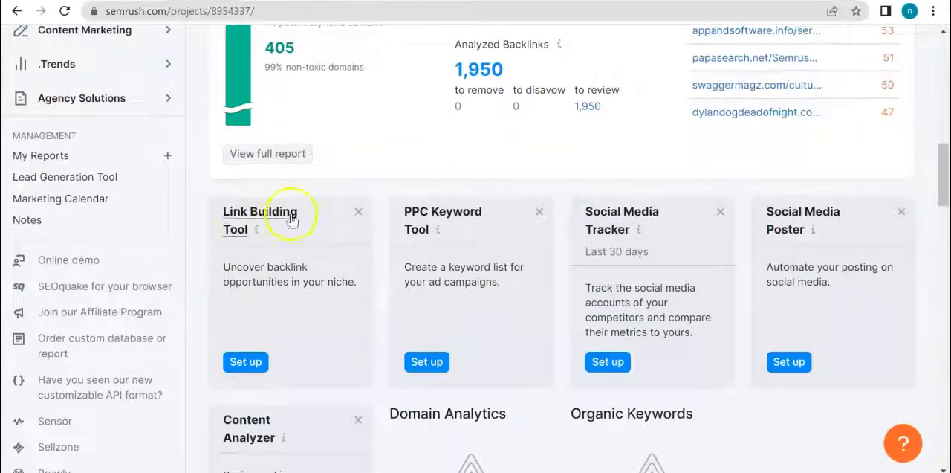
click(243, 365)
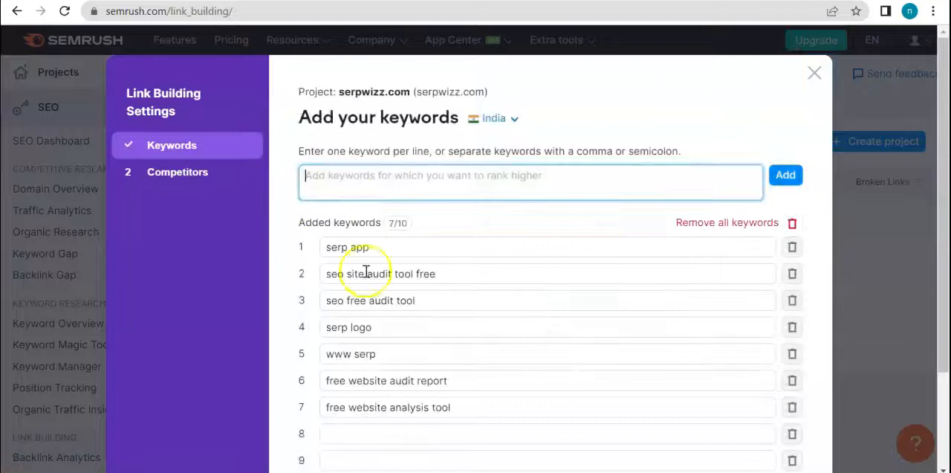
click(300, 224)
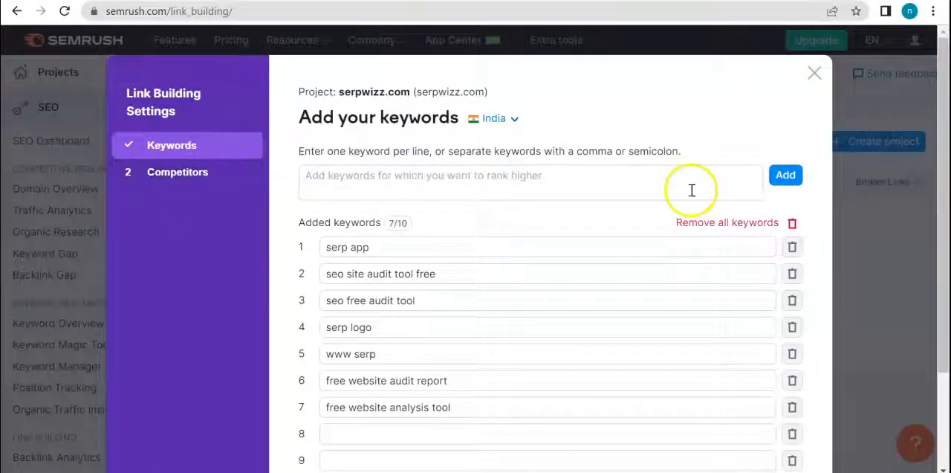
scroll(476, 289, down, 3)
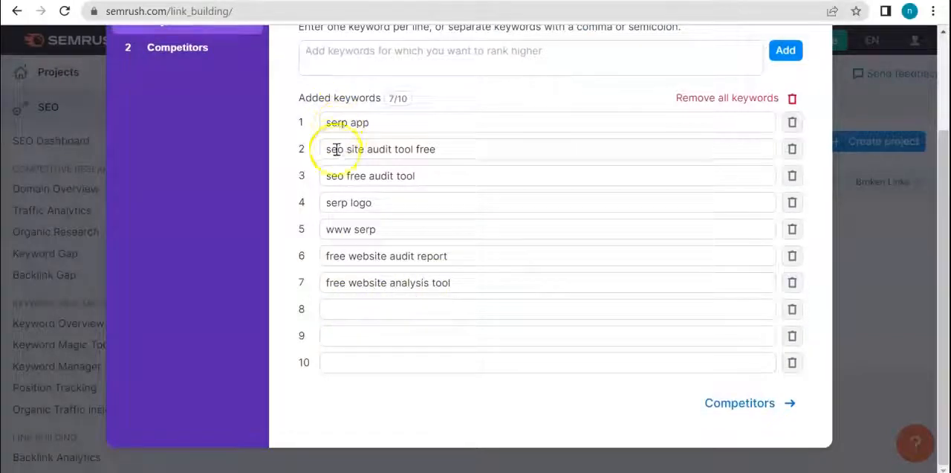
click(752, 405)
scroll(644, 216, up, 3)
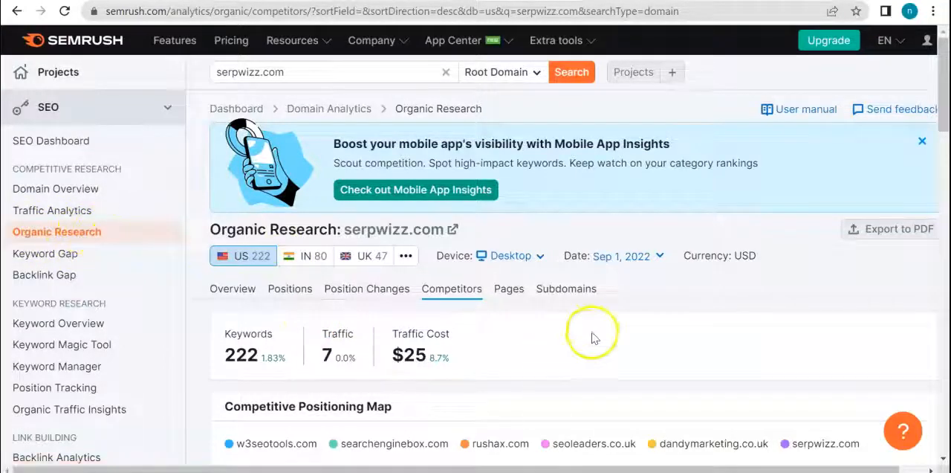
Step: Review the positioning map and the list of organic competitors for serpwizz.com in Organic Research
scroll(593, 335, down, 5)
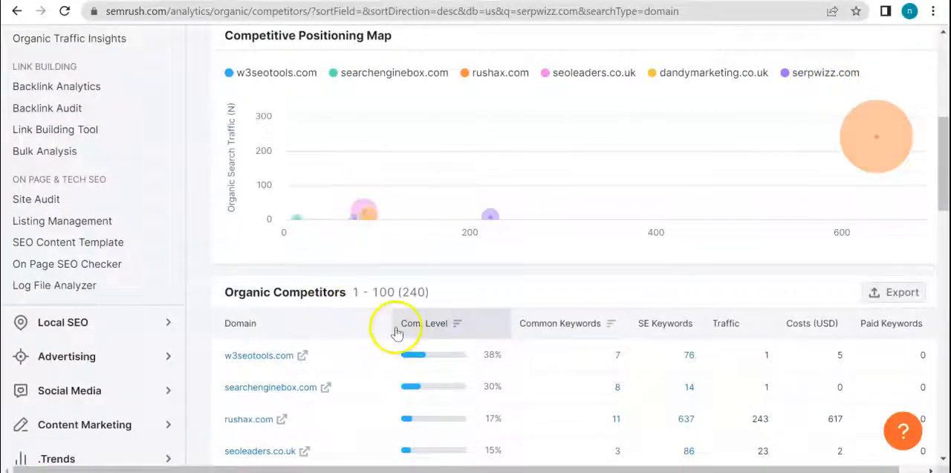
scroll(396, 333, down, 2)
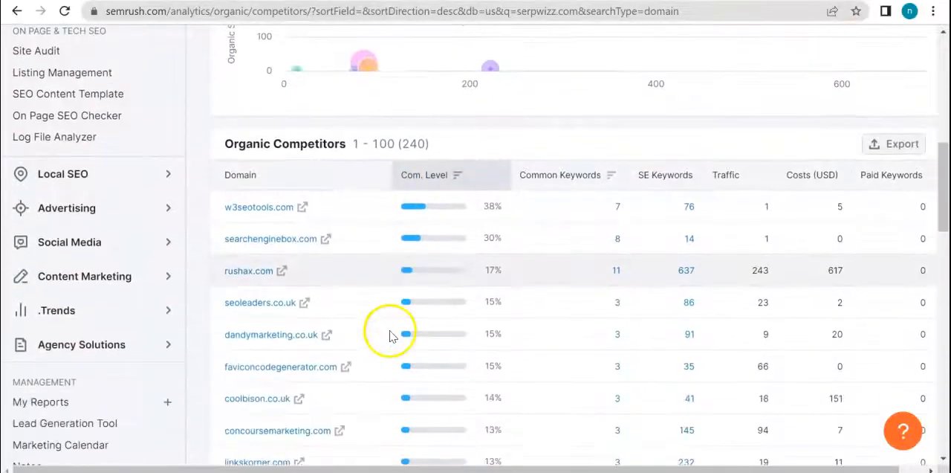
click(253, 212)
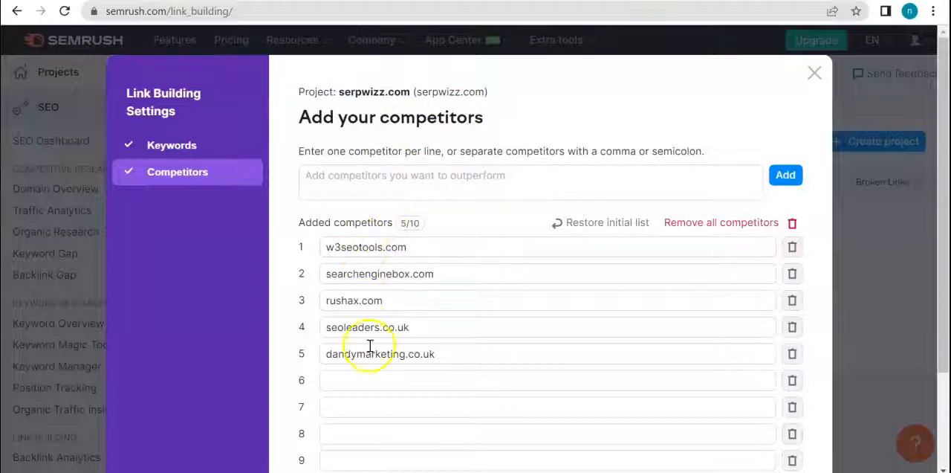
Step: Keep the suggested competitors in the Link Building settings and start link building for serpwizz.com
scroll(679, 348, down, 1)
scroll(678, 349, down, 3)
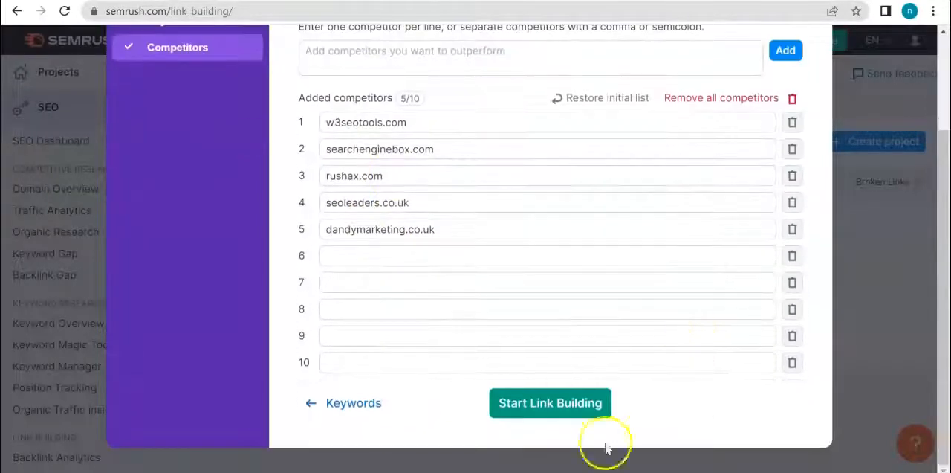
click(545, 410)
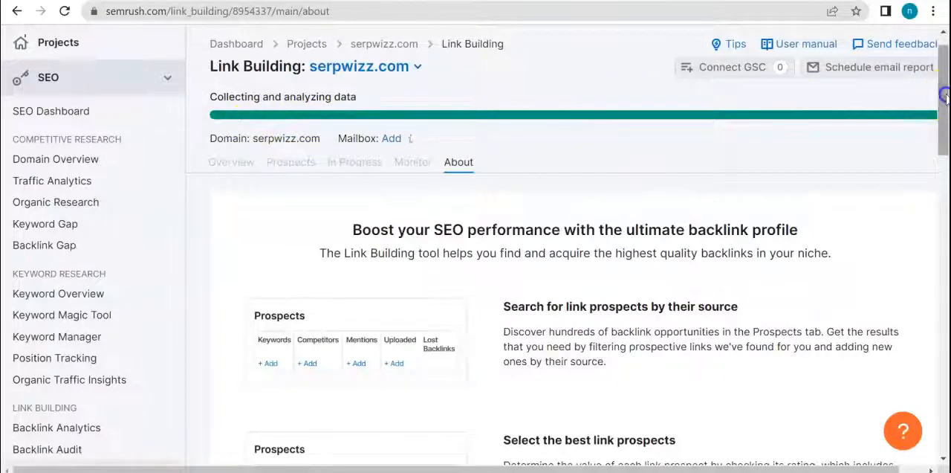
Step: Open the domain prospects found for serpwizz.com and look through the list of source domains
drag(944, 96, 946, 109)
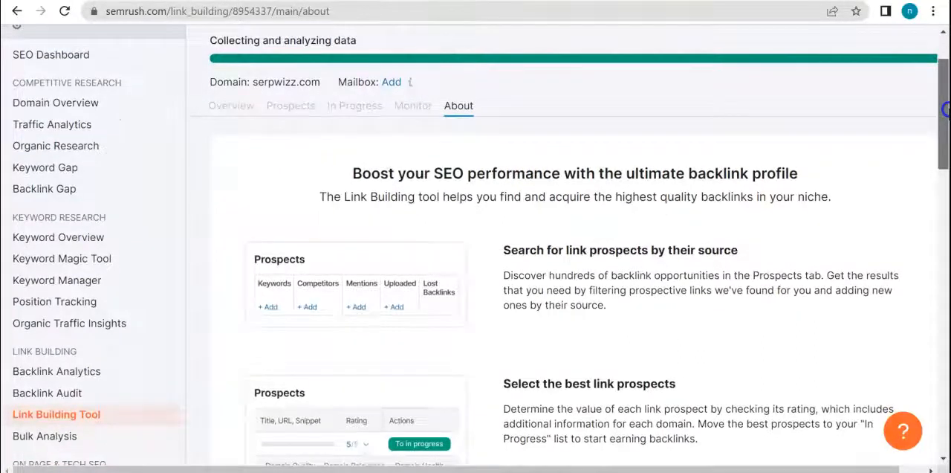
drag(945, 109, 934, 72)
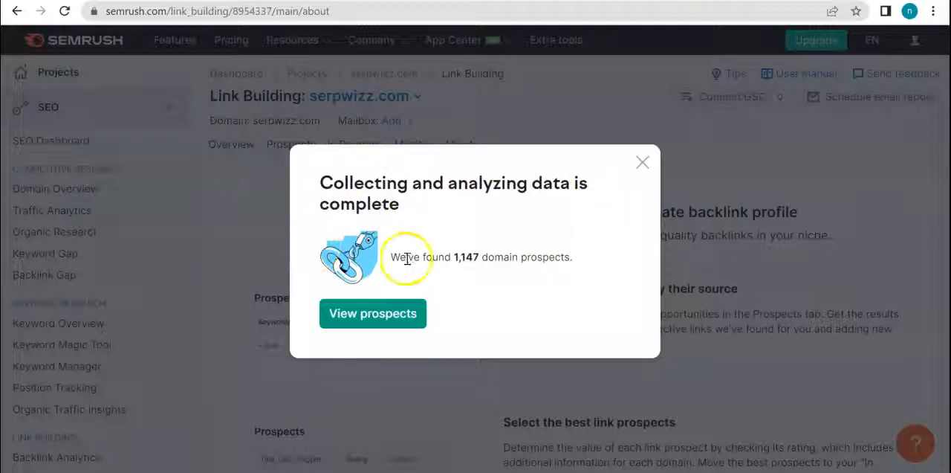
click(383, 318)
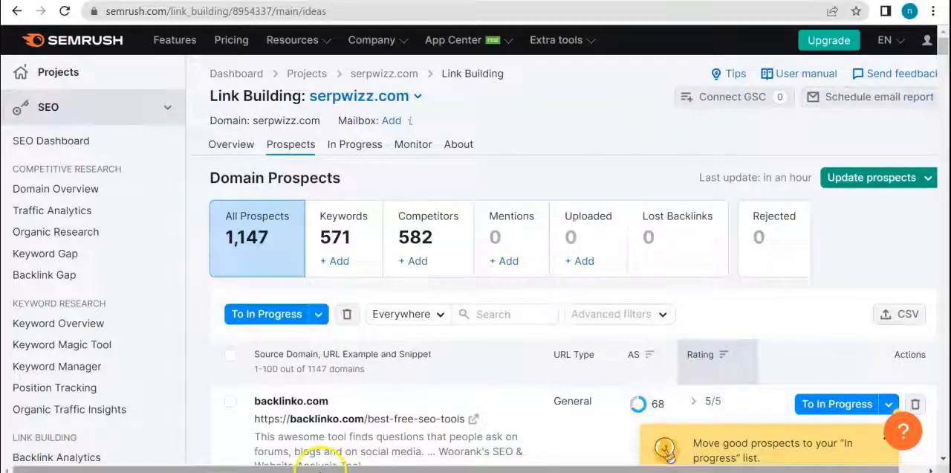
drag(347, 469, 364, 469)
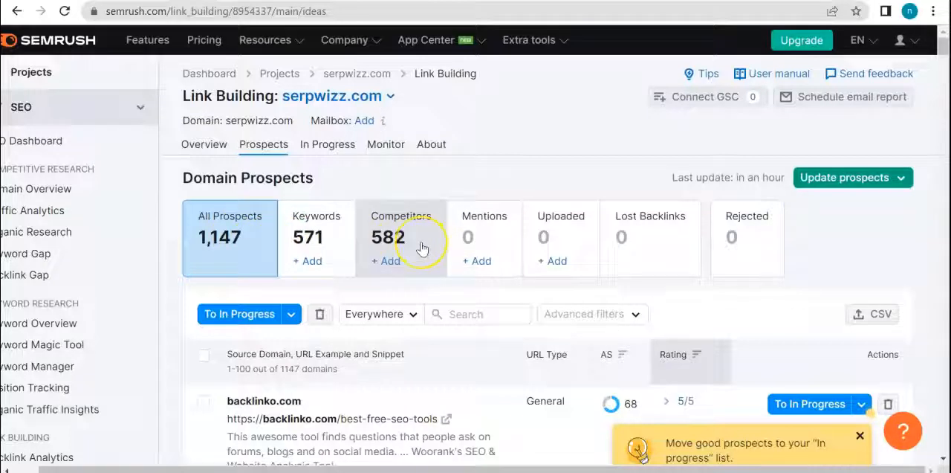
drag(945, 47, 946, 58)
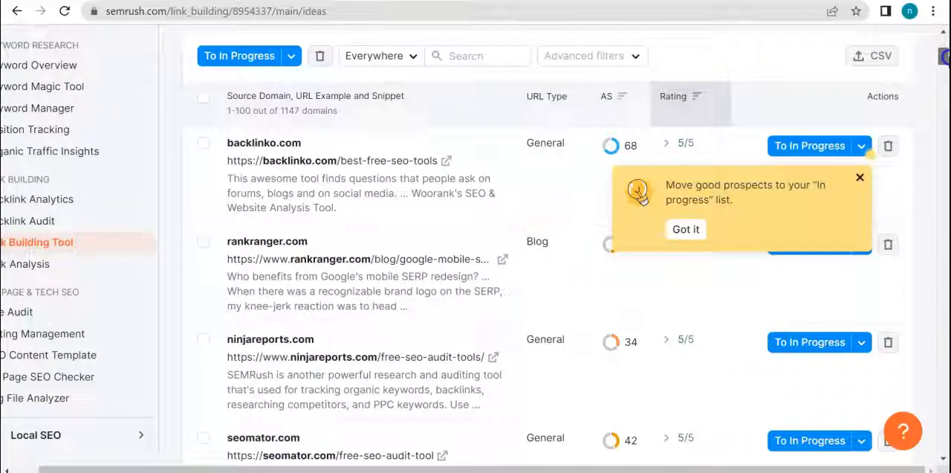
Step: Check what the AS, URL Type and Rating columns mean and compare these values across the listed source domains
drag(945, 57, 945, 88)
mouse_move(608, 95)
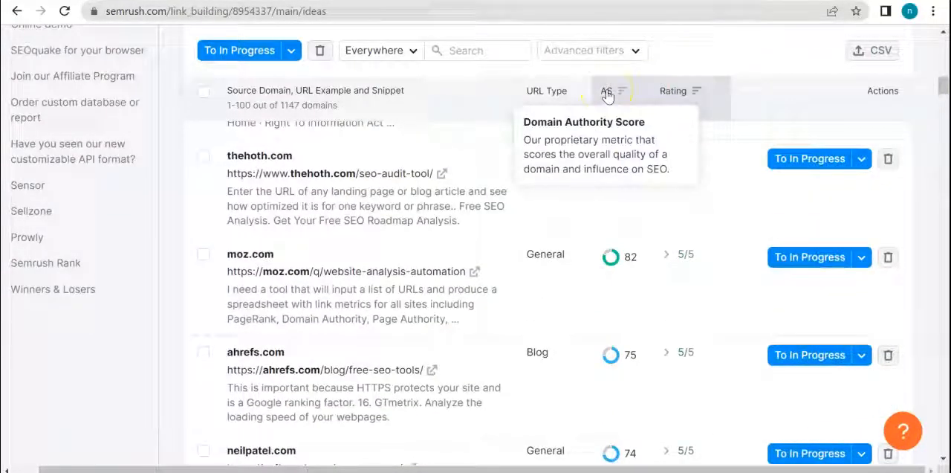
mouse_move(545, 95)
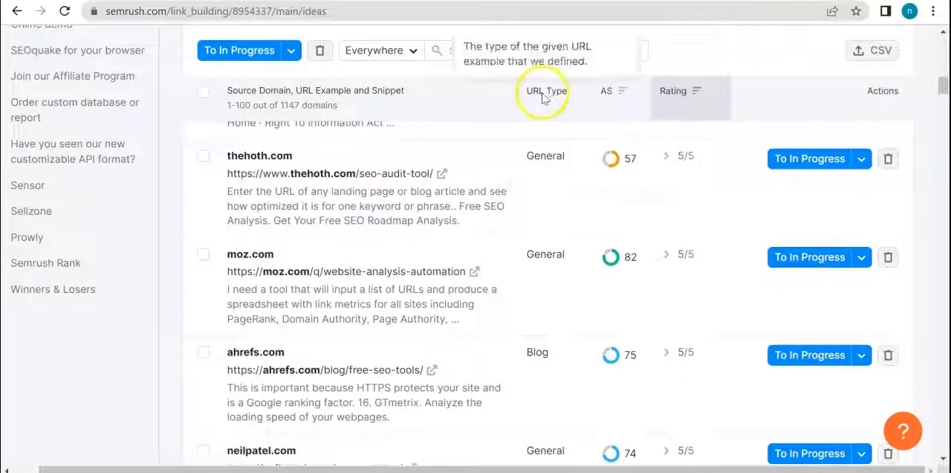
mouse_move(676, 94)
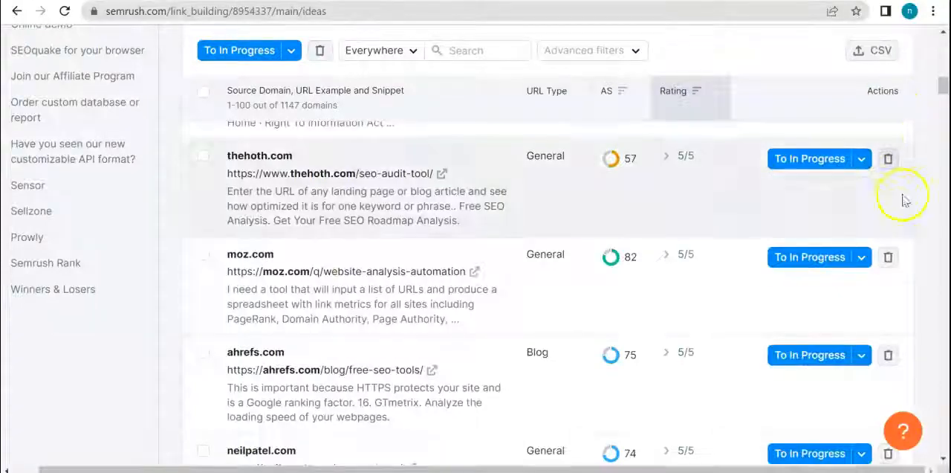
scroll(849, 250, down, 10)
scroll(853, 256, down, 12)
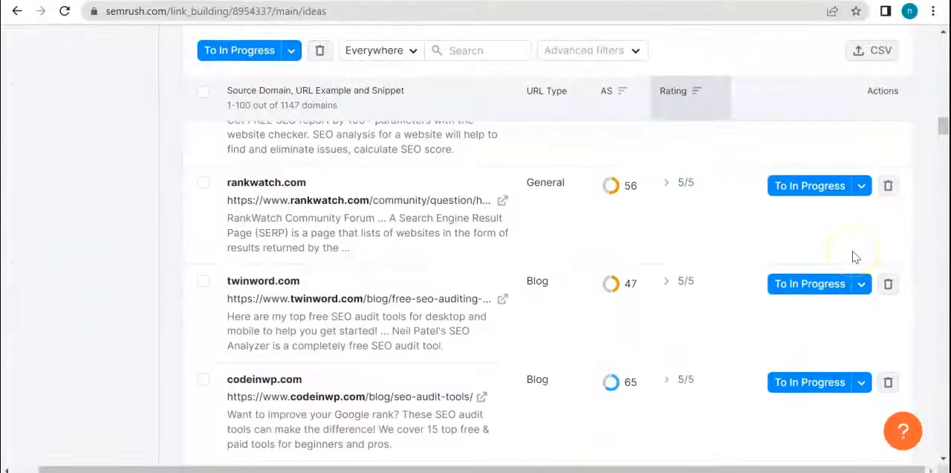
scroll(853, 256, down, 12)
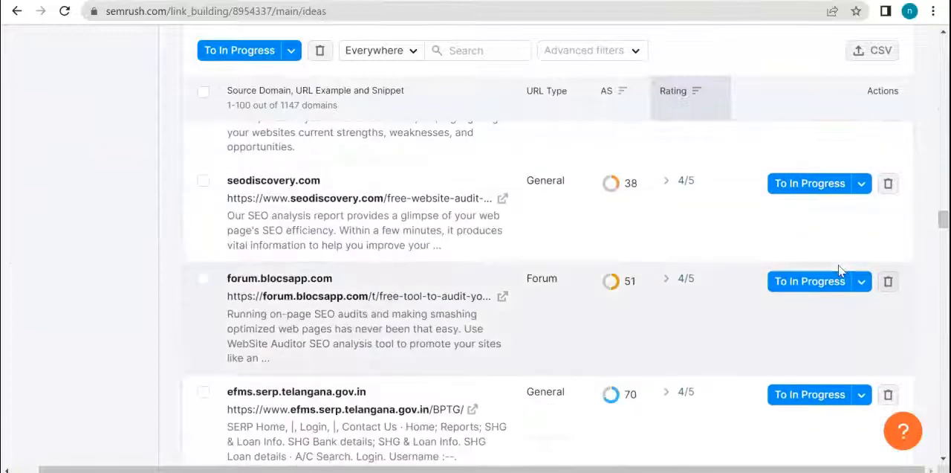
scroll(840, 271, down, 8)
scroll(839, 273, down, 12)
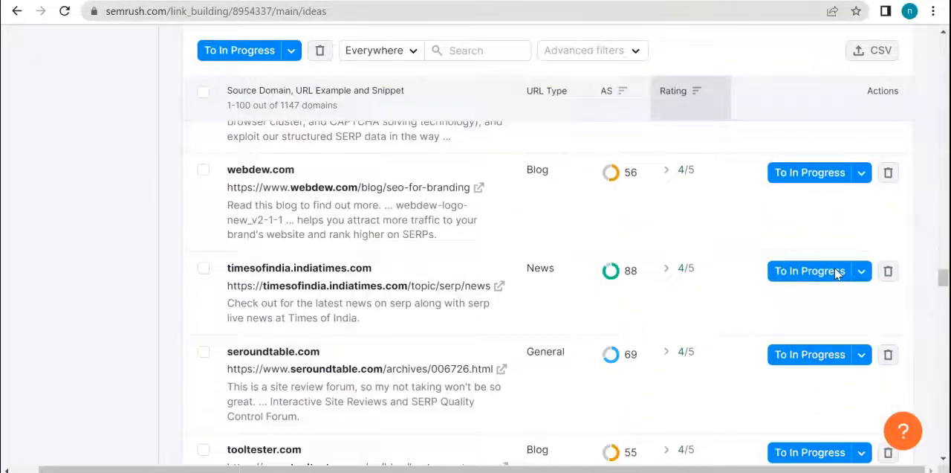
Step: Return to the Domain Prospects summary and review the prospect categories and the campaign's Prospects, In Progress and Monitor sections
drag(944, 305, 891, 45)
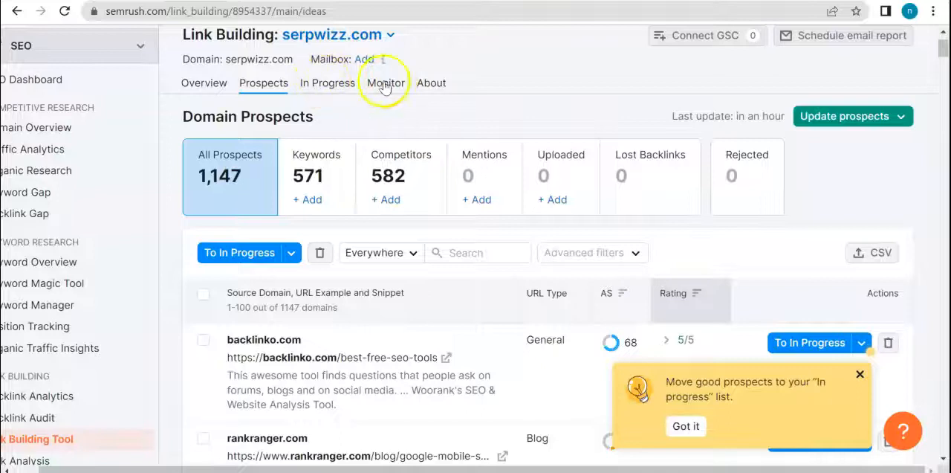
scroll(781, 170, up, 1)
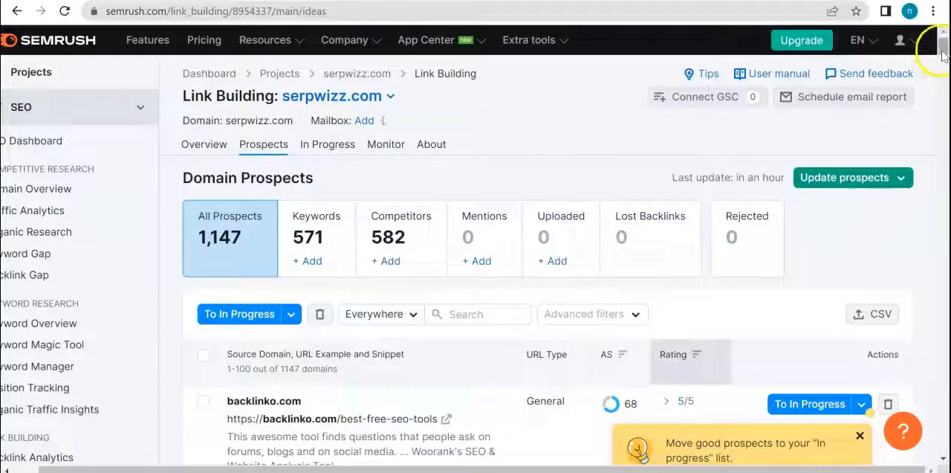
drag(943, 52, 944, 46)
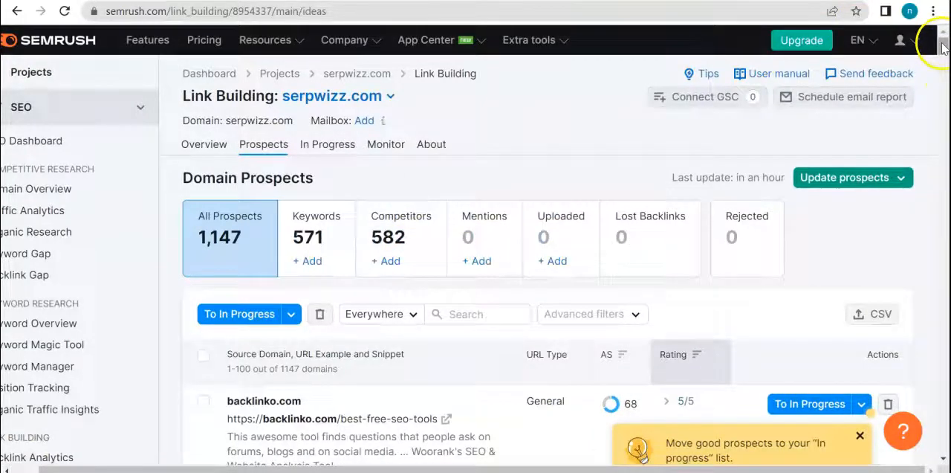
mouse_move(943, 47)
mouse_down()
mouse_move(944, 77)
mouse_move(944, 52)
mouse_up()
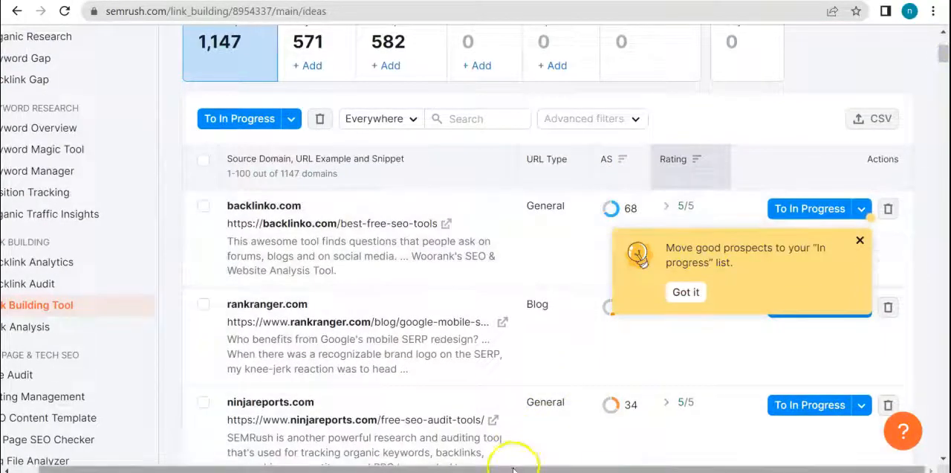
drag(510, 466, 483, 467)
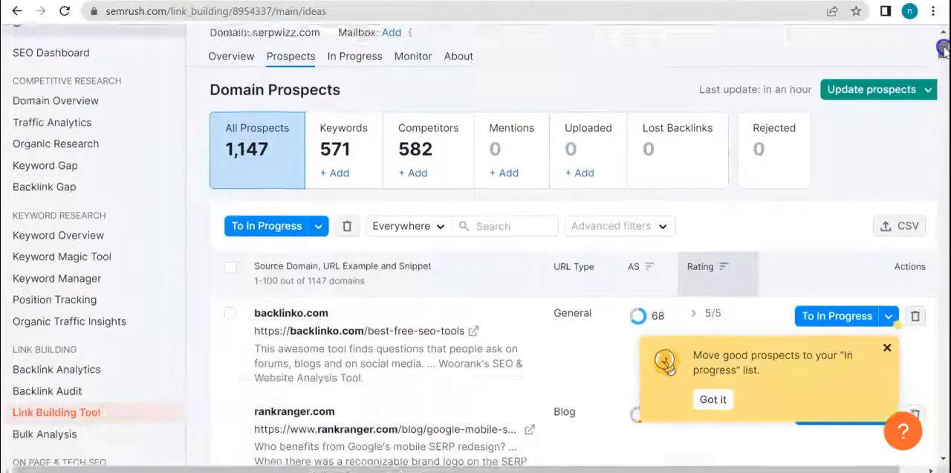
drag(942, 53, 944, 39)
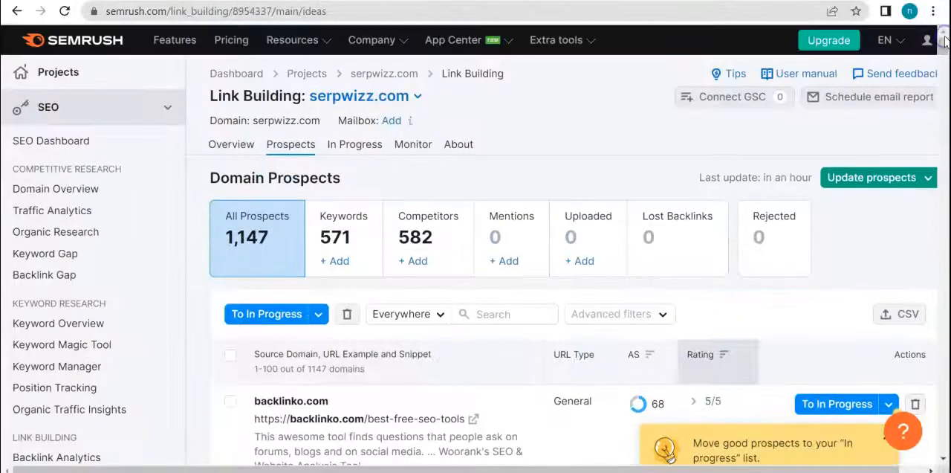